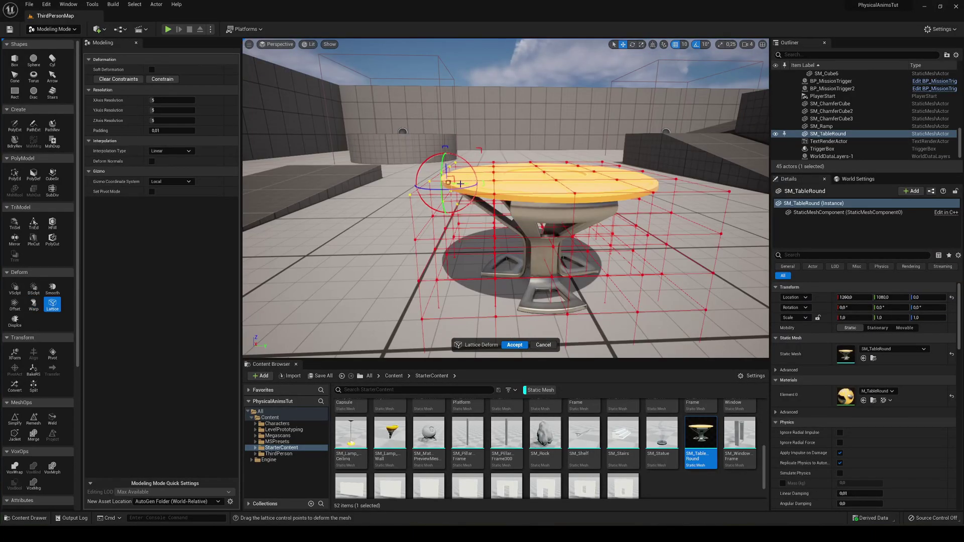
left_click(411, 180)
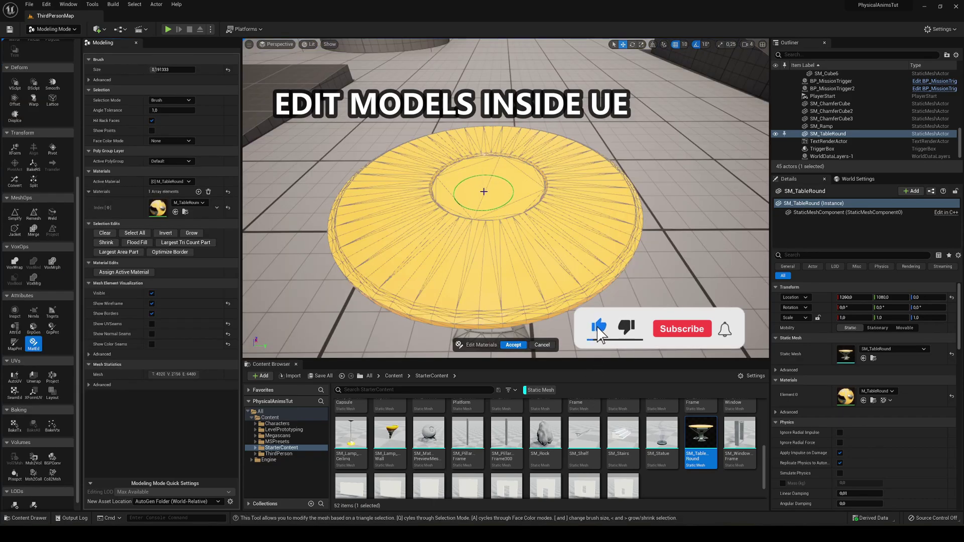
mouse_move(484, 191)
left_mouse_down()
mouse_move(489, 184)
mouse_move(467, 171)
mouse_move(523, 175)
mouse_move(507, 190)
mouse_move(517, 184)
mouse_move(455, 194)
mouse_move(468, 178)
left_mouse_up()
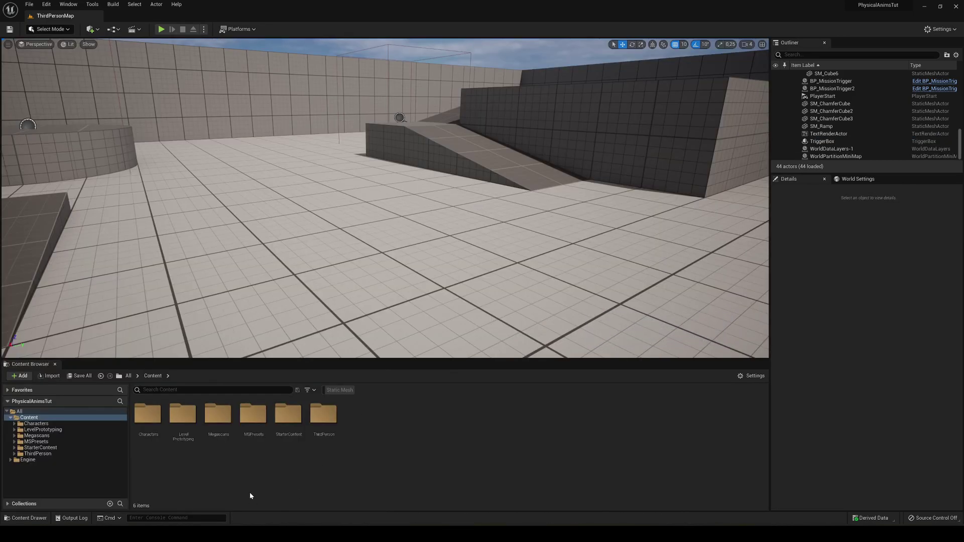
- Open the StarterContent folder and filter its assets to show only static meshes
double_click(282, 431)
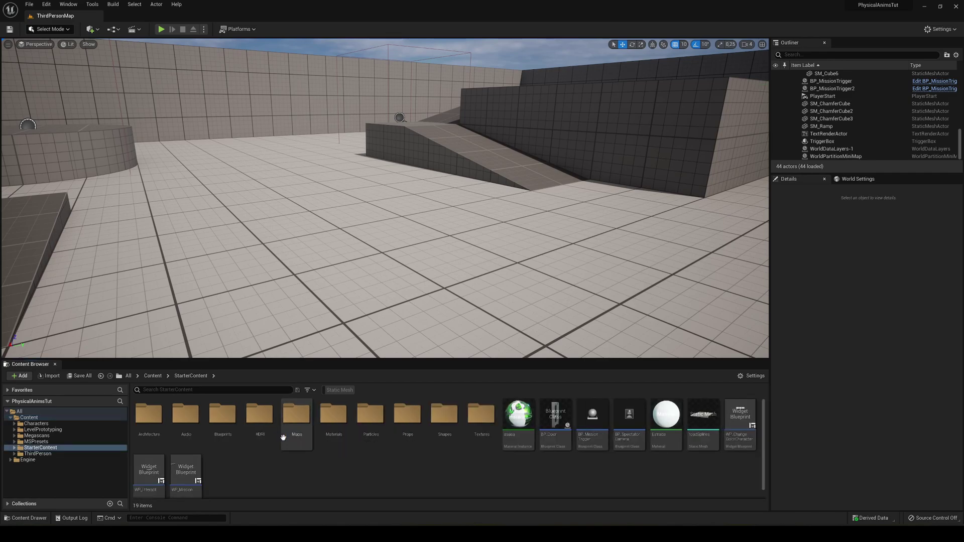
left_click(339, 391)
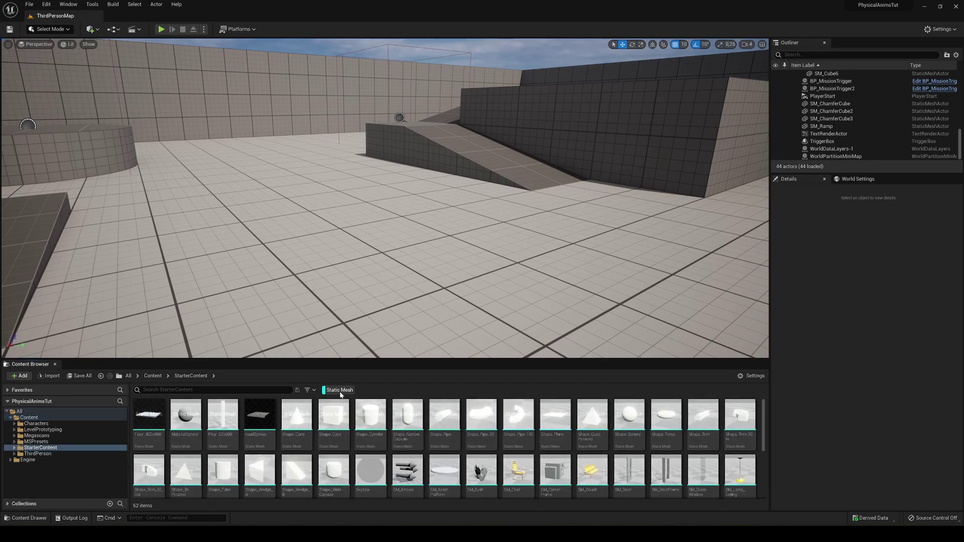
scroll(485, 424, "down", 4)
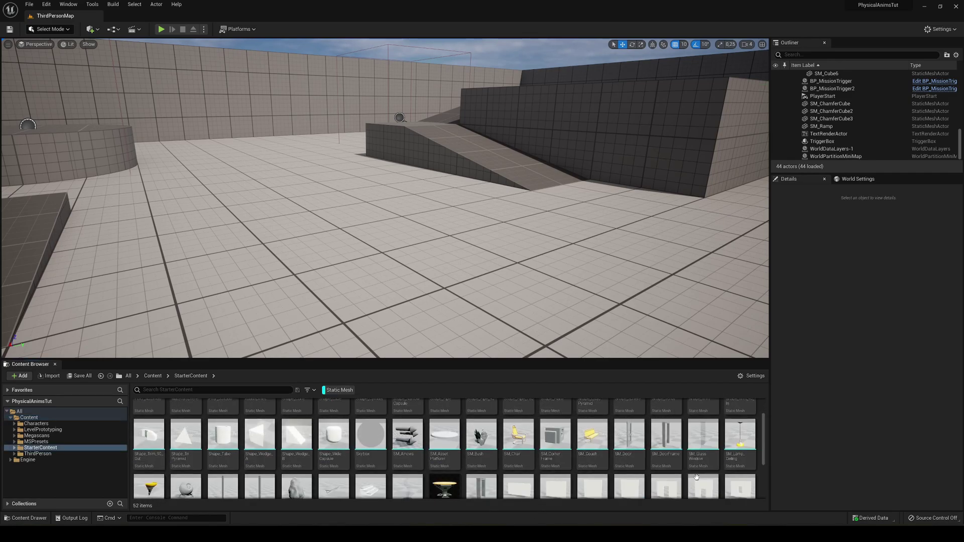
- Place the SM_TableRound mesh on the open floor of the level and bring it closer into view
left_click(444, 432)
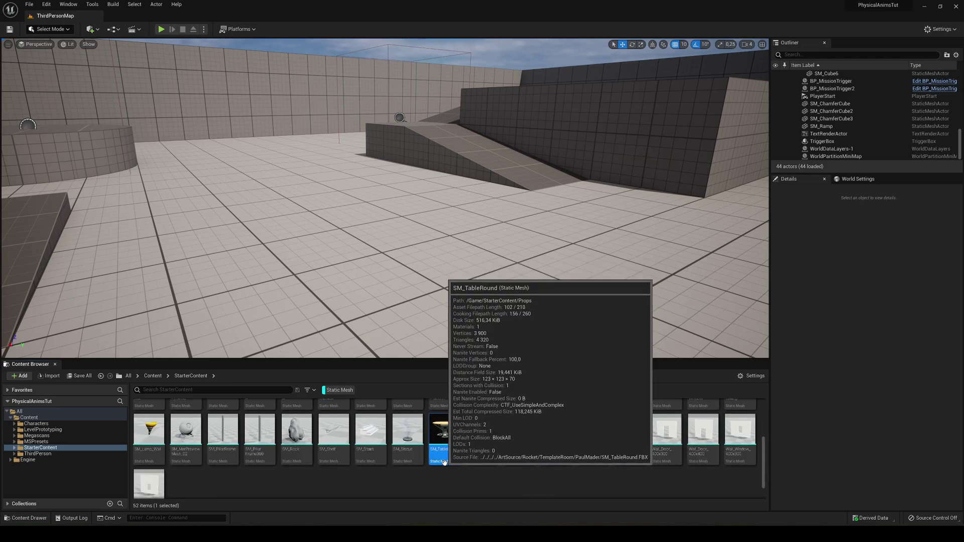
left_click_drag(445, 432, 391, 269)
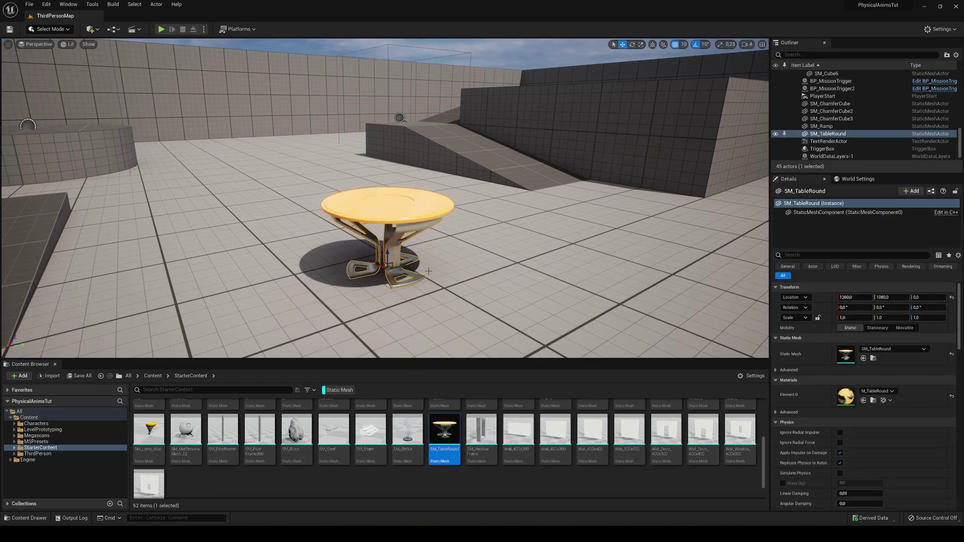
key("w")
right_click_drag(429, 271, 428, 280)
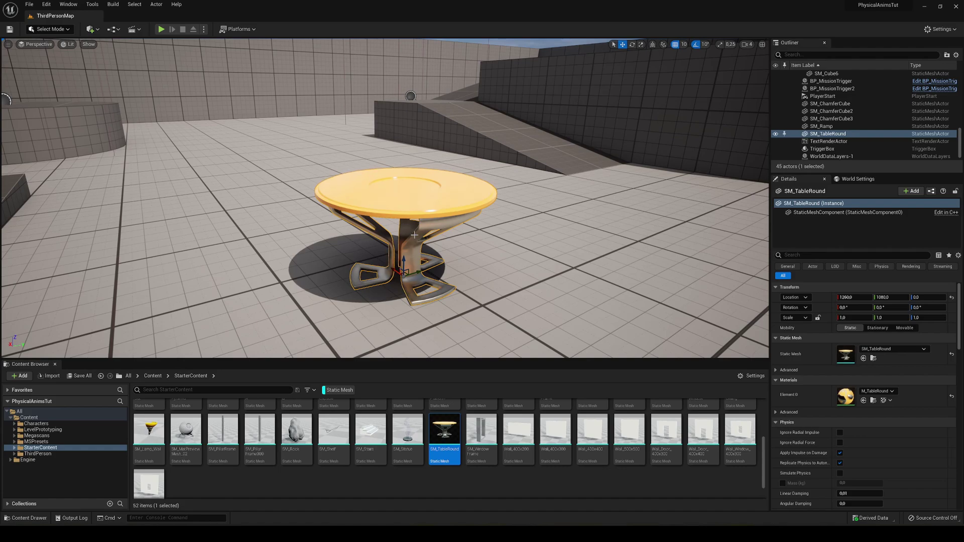
- Switch the editor to Modeling mode with the round table still selected and look through the available modeling tools
left_click(56, 29)
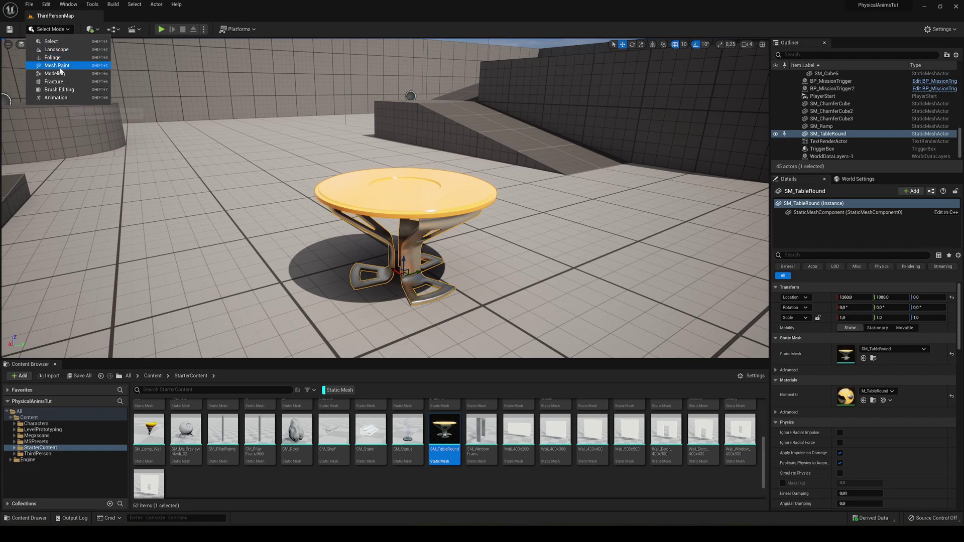
left_click(81, 74)
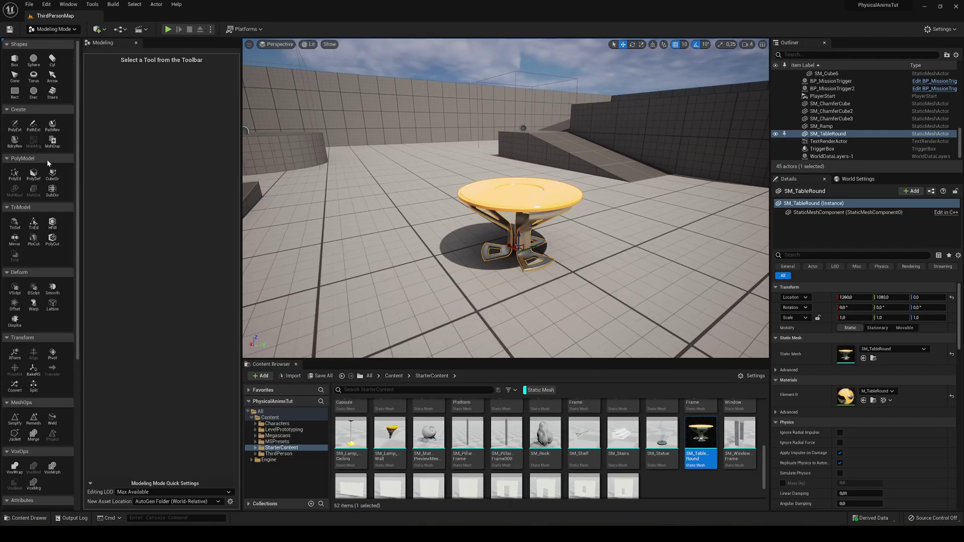
scroll(46, 192, "down", 3)
scroll(46, 192, "up", 3)
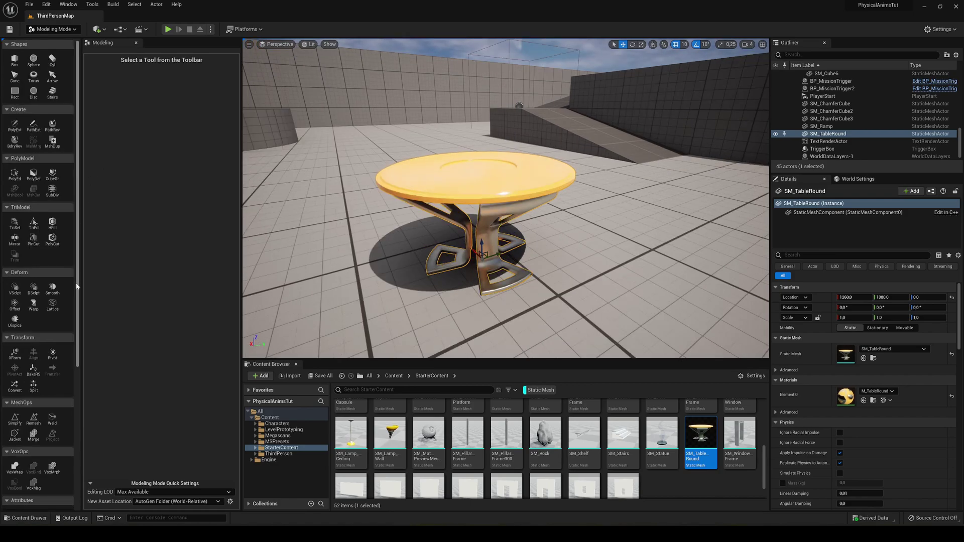
- Bend the round table with the Warp tool by rotating its deformation gizmo, and accept the warp
left_click(33, 304)
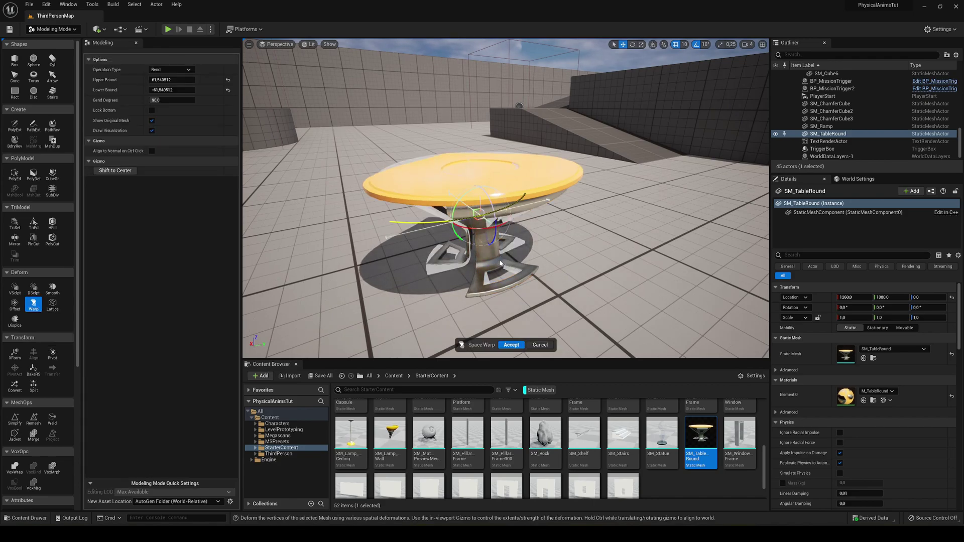
mouse_move(419, 265)
right_mouse_down()
mouse_move(396, 257)
mouse_move(426, 257)
mouse_move(410, 254)
mouse_move(437, 269)
right_mouse_up()
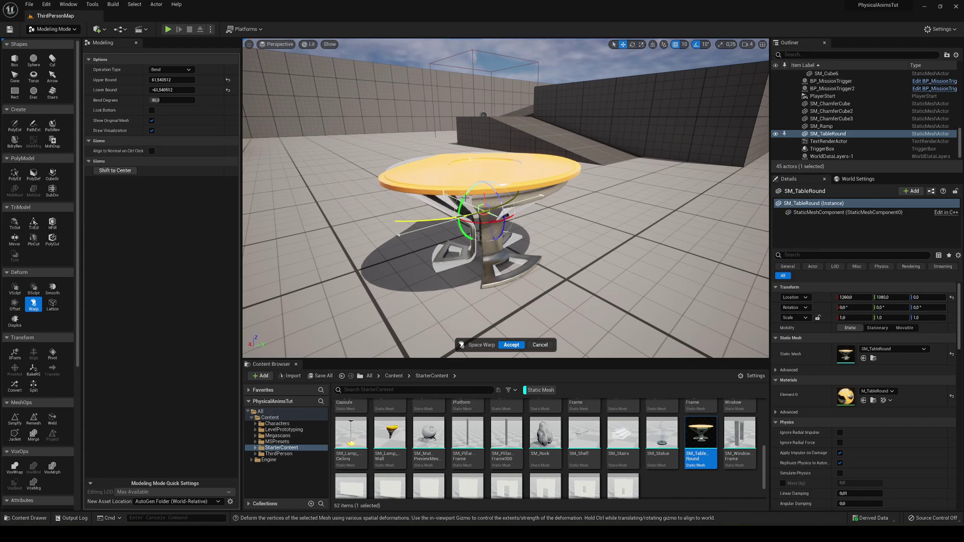
left_click_drag(467, 198, 466, 214)
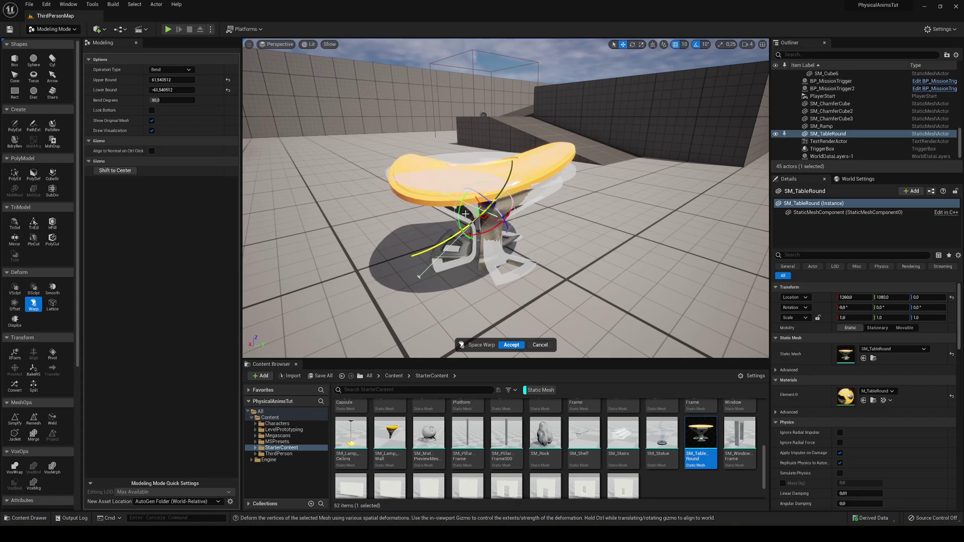
right_click_drag(459, 163, 402, 169)
right_click_drag(490, 171, 462, 167)
mouse_move(479, 194)
left_mouse_down()
mouse_move(506, 229)
mouse_move(501, 211)
mouse_move(472, 201)
left_mouse_up()
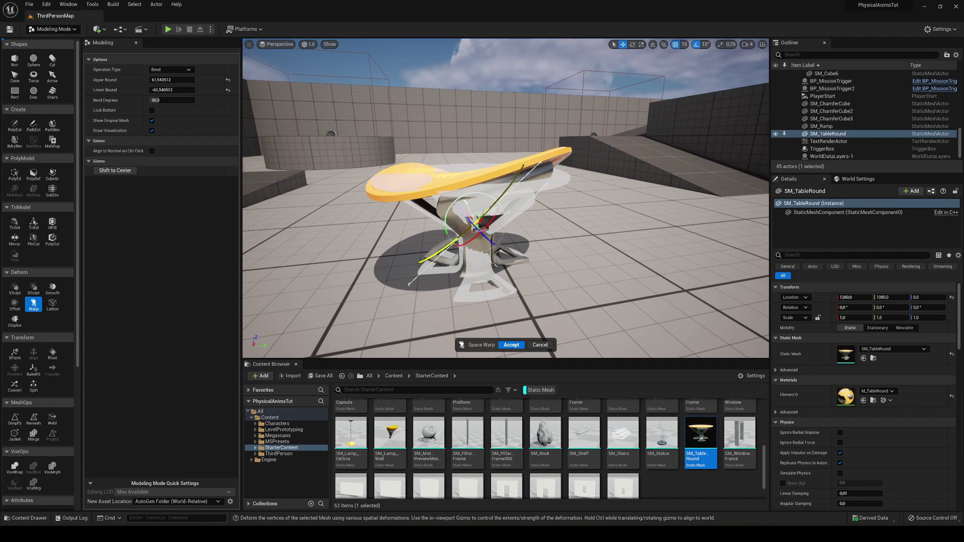
right_click_drag(446, 208, 464, 209)
left_click_drag(442, 210, 448, 213)
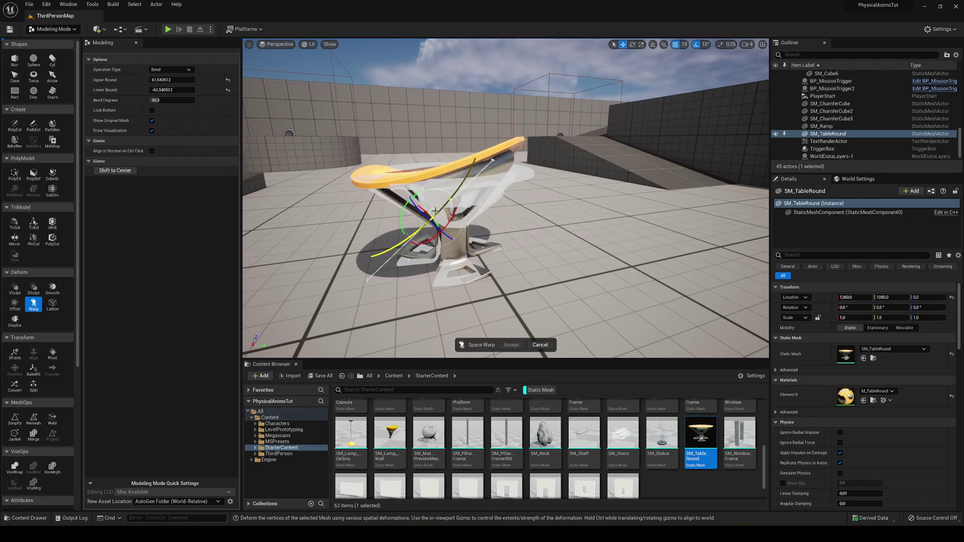
left_click_drag(435, 210, 465, 321)
left_click(511, 345)
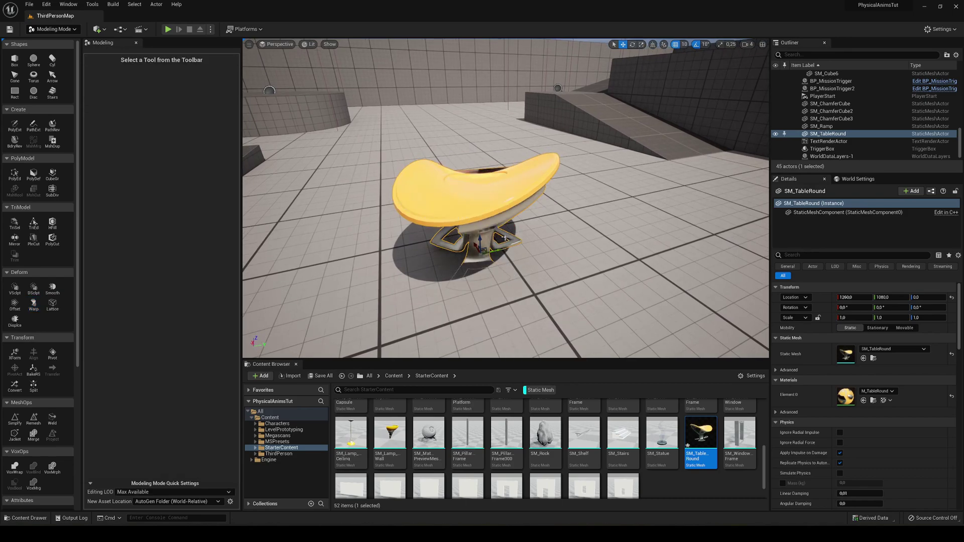
- Play the level to view the bent table beside the character, end the session and undo the warp
scroll(502, 236, "up", 3)
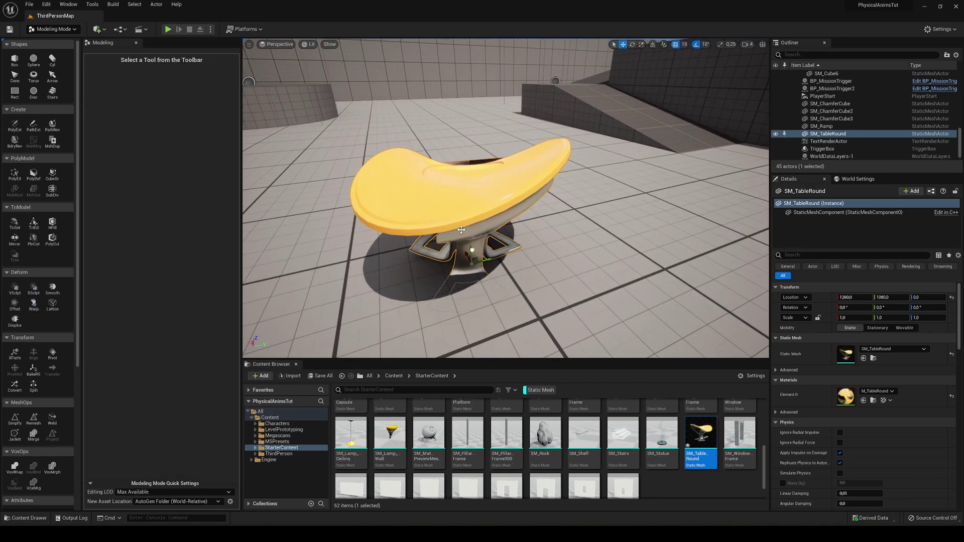
left_click(168, 29)
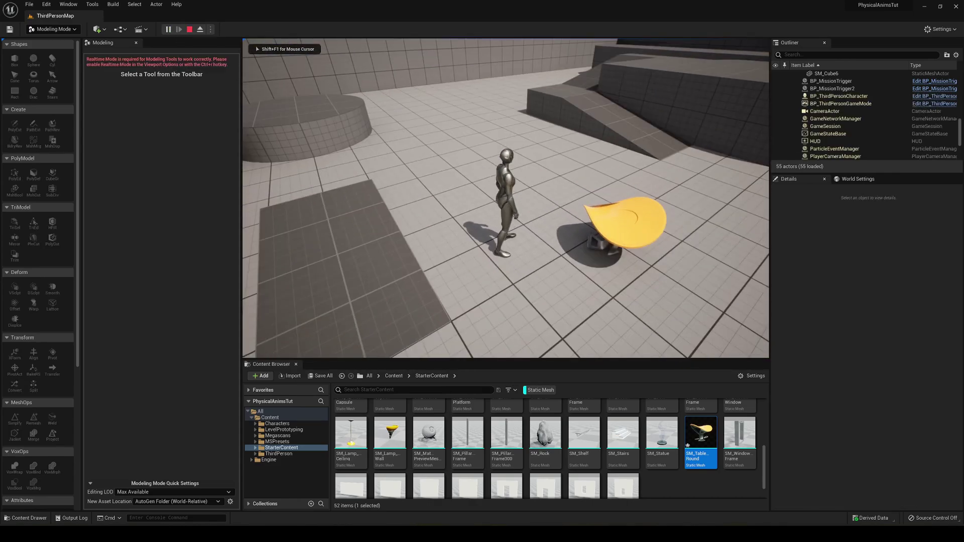
key("Escape")
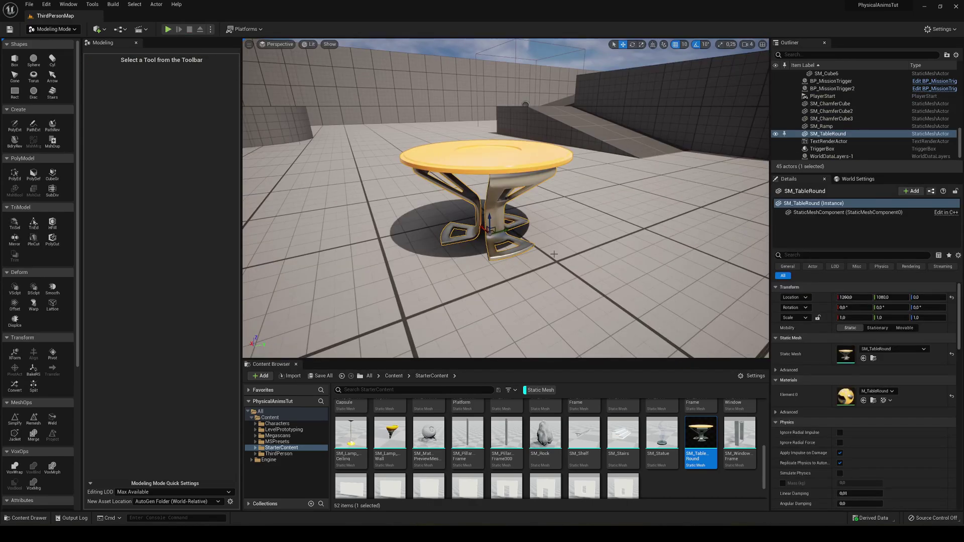
- Start a Lattice deformation on the round table and pull the control points at one edge of the tabletop outward
left_click(54, 306)
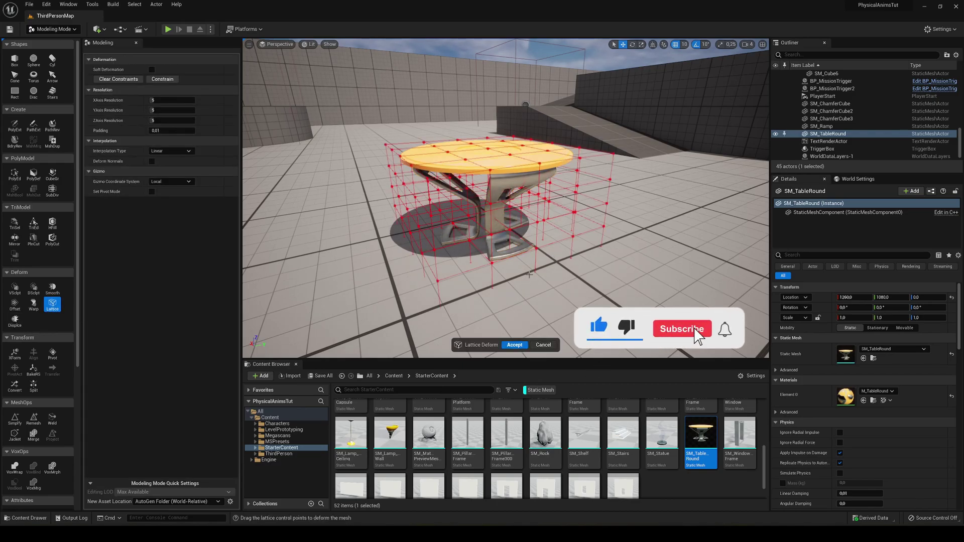
mouse_move(529, 274)
right_mouse_down()
mouse_move(482, 268)
mouse_move(558, 269)
mouse_move(524, 265)
right_mouse_up()
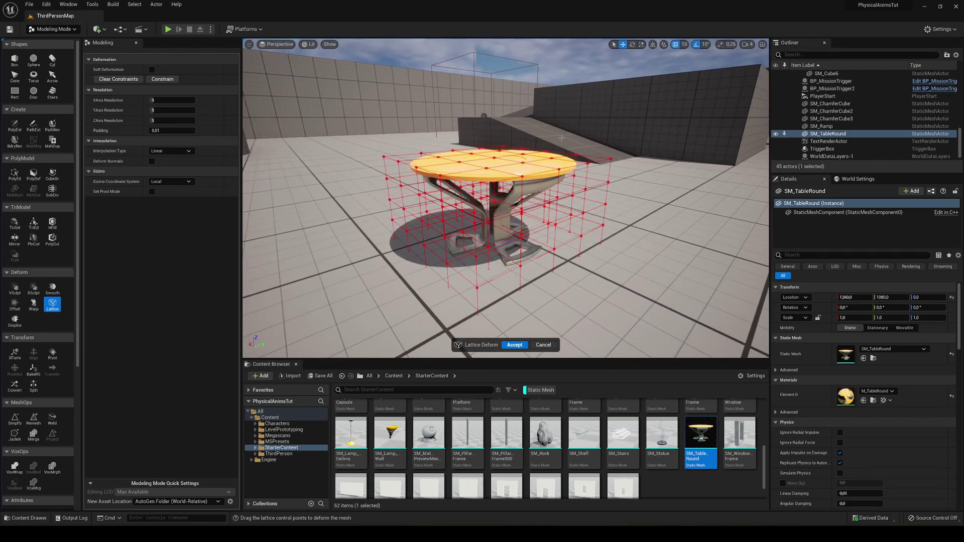
key("d")
right_click_drag(562, 138, 487, 137)
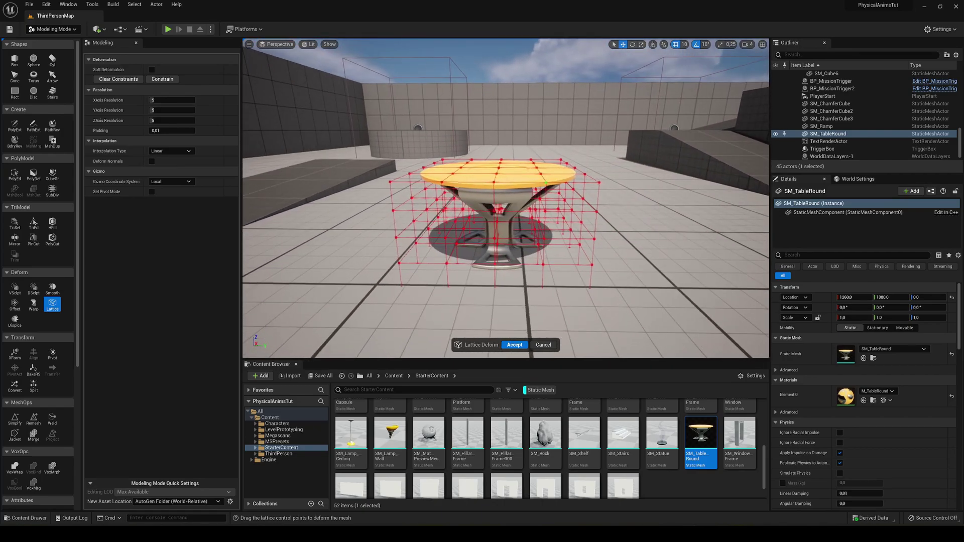
mouse_move(546, 182)
right_mouse_down()
mouse_move(575, 180)
mouse_move(546, 176)
right_mouse_up()
key("a")
key("w")
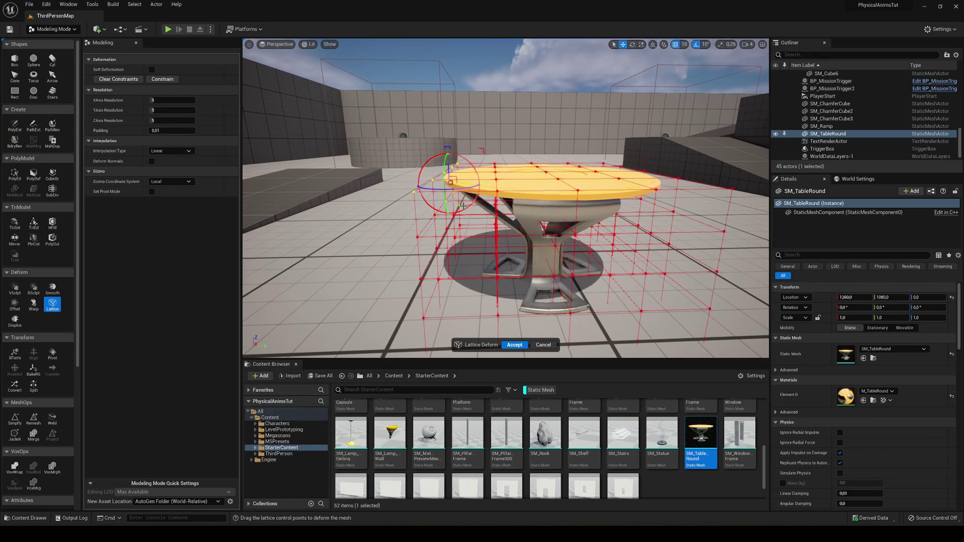
key("s")
right_click_drag(464, 206, 465, 209)
key("w")
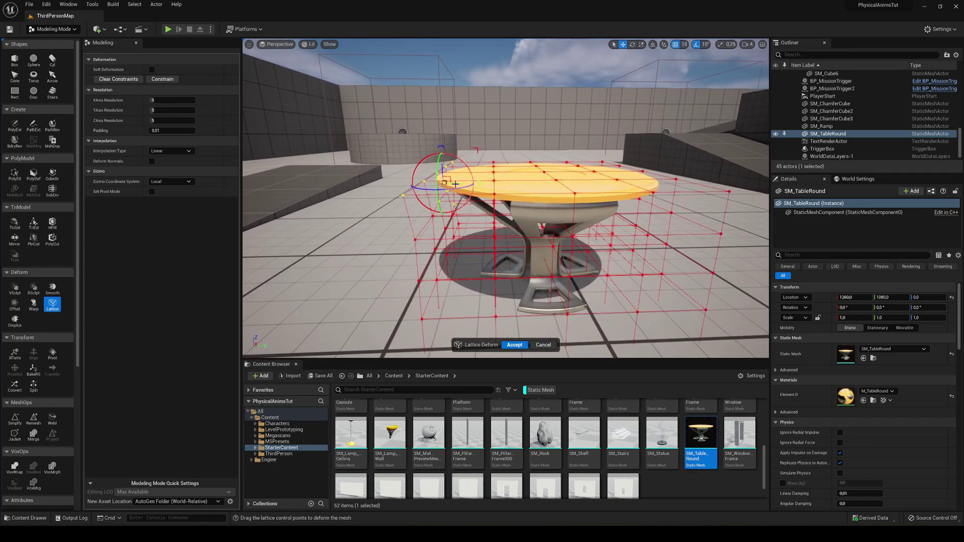
left_click_drag(456, 185, 391, 174)
key("d")
right_click_drag(391, 175, 391, 175)
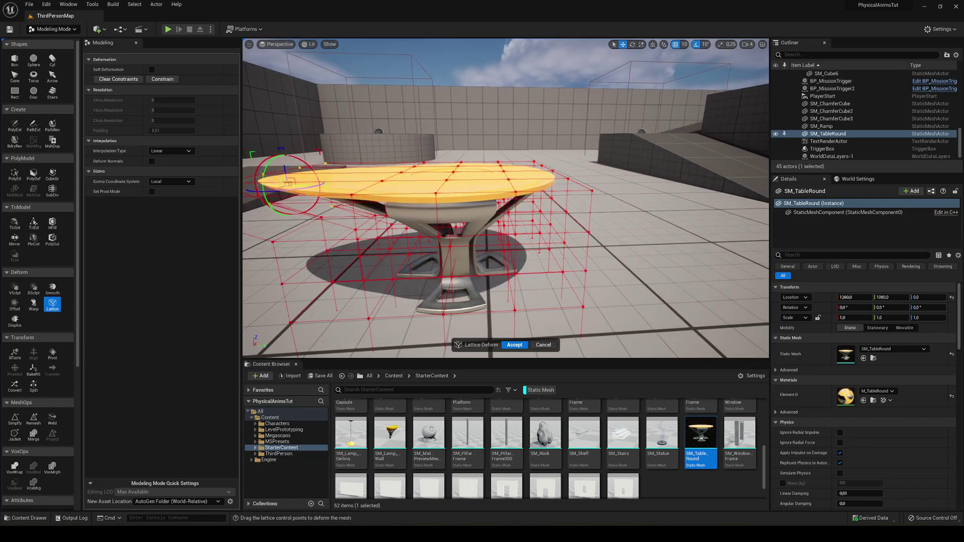
- Pull the lattice control points at the opposite edge of the tabletop far outward to stretch it
right_click_drag(518, 162, 518, 162)
key("d")
left_click(498, 187)
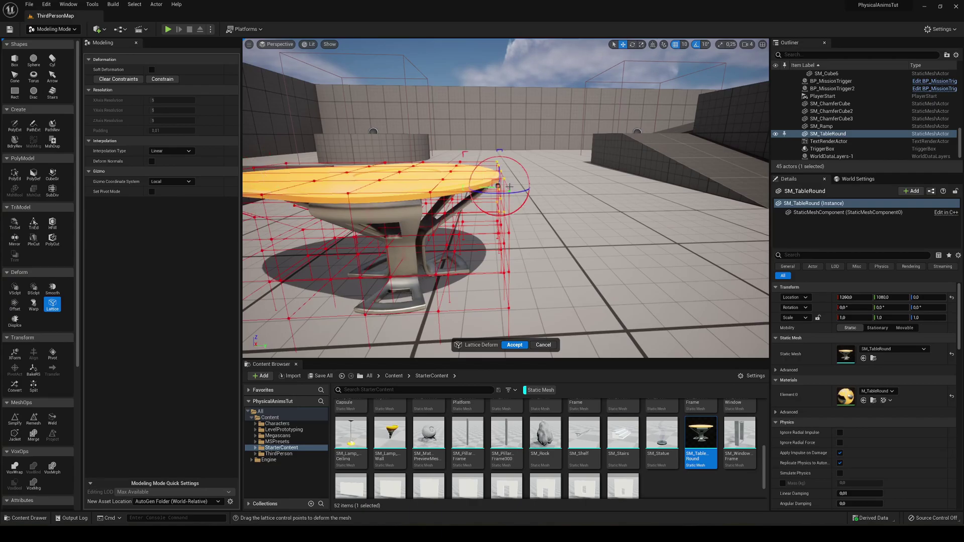
left_click_drag(483, 188, 805, 187)
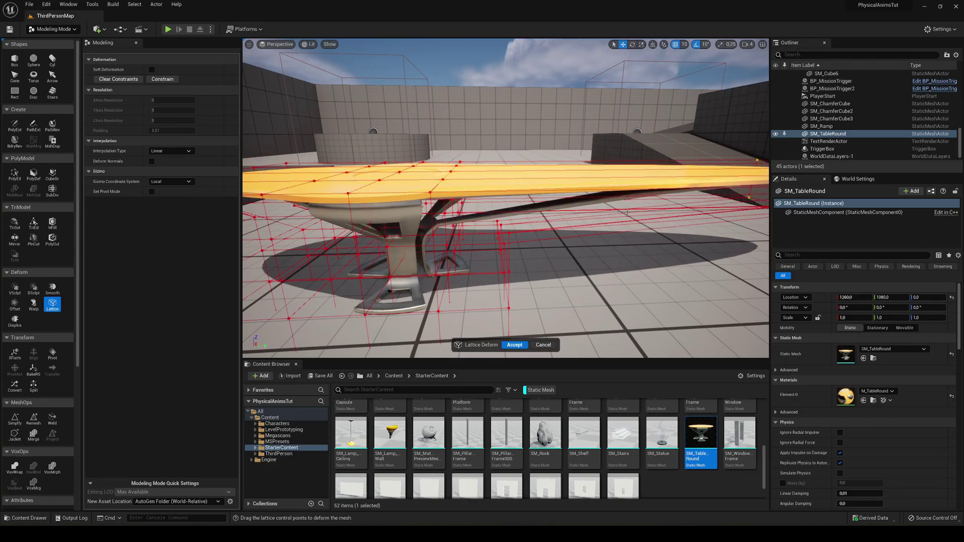
- Move the overstretched edge's lattice points back toward the table base and accept the lattice deformation
key("s")
right_click_drag(627, 212, 643, 198)
key("w")
key("e")
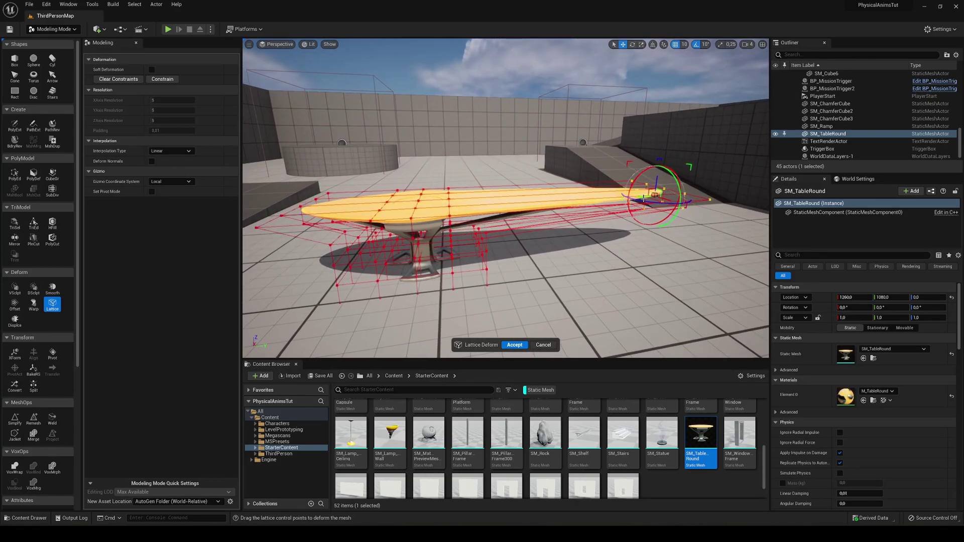
left_click_drag(644, 197, 534, 200)
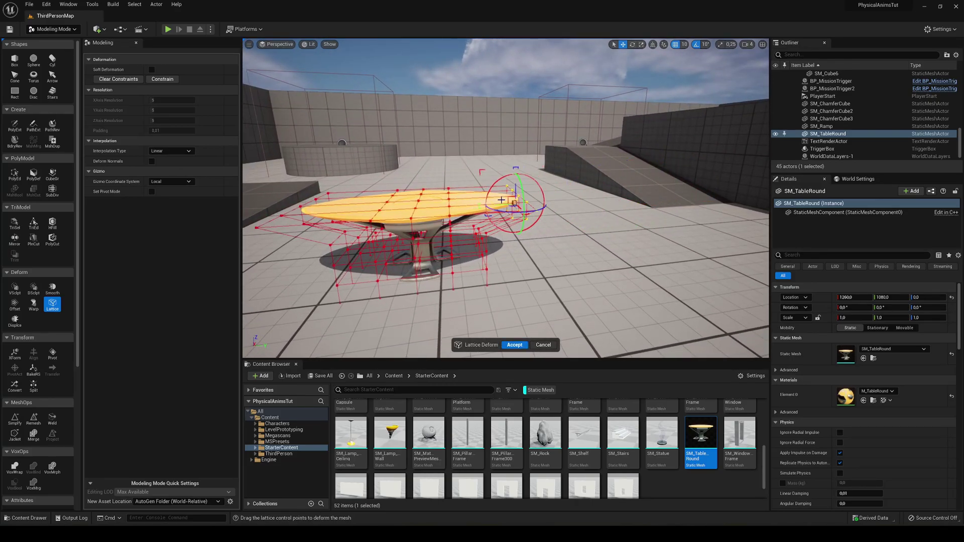
key("w")
right_click_drag(501, 200, 501, 199)
key("q")
key("e")
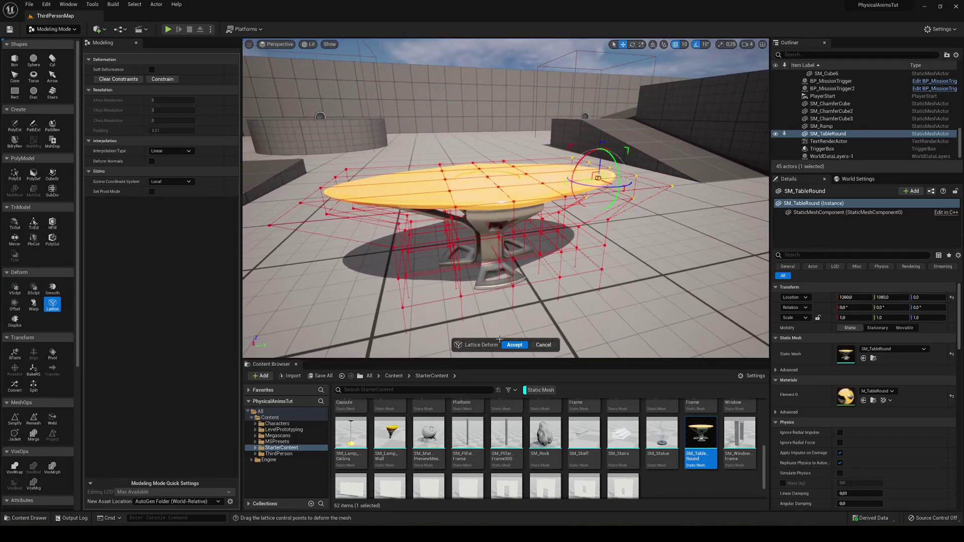
left_click(515, 345)
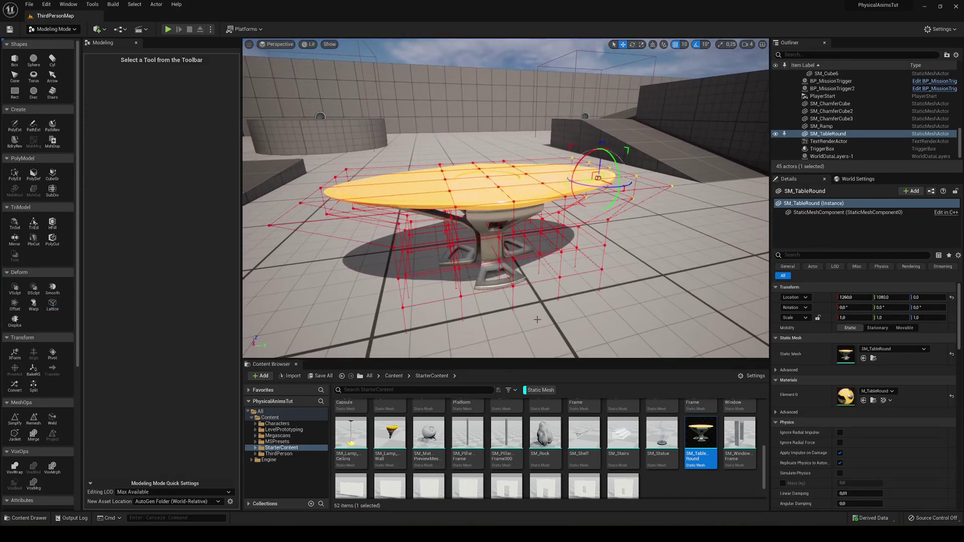
- Play the level to view the elongated table, end the session and undo the lattice deformation
left_click(169, 30)
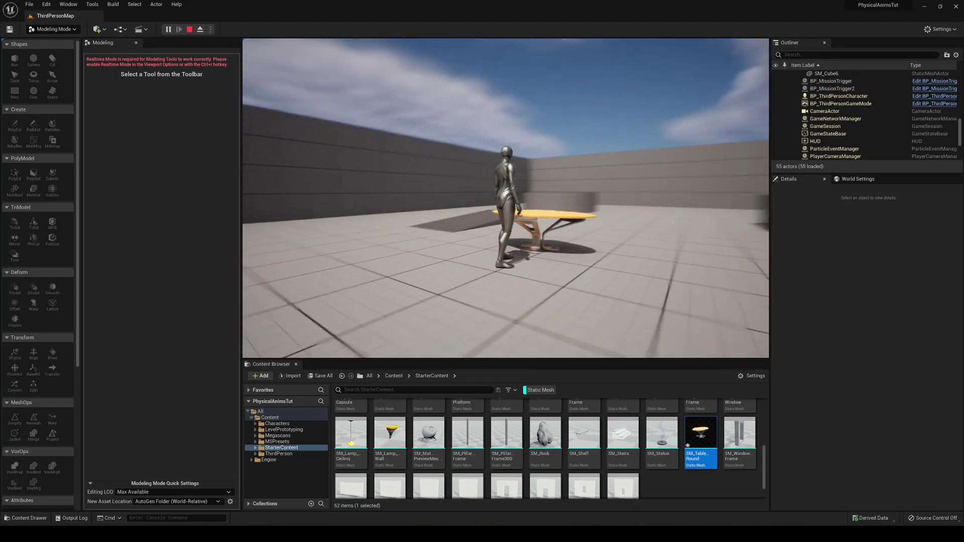
key("Escape")
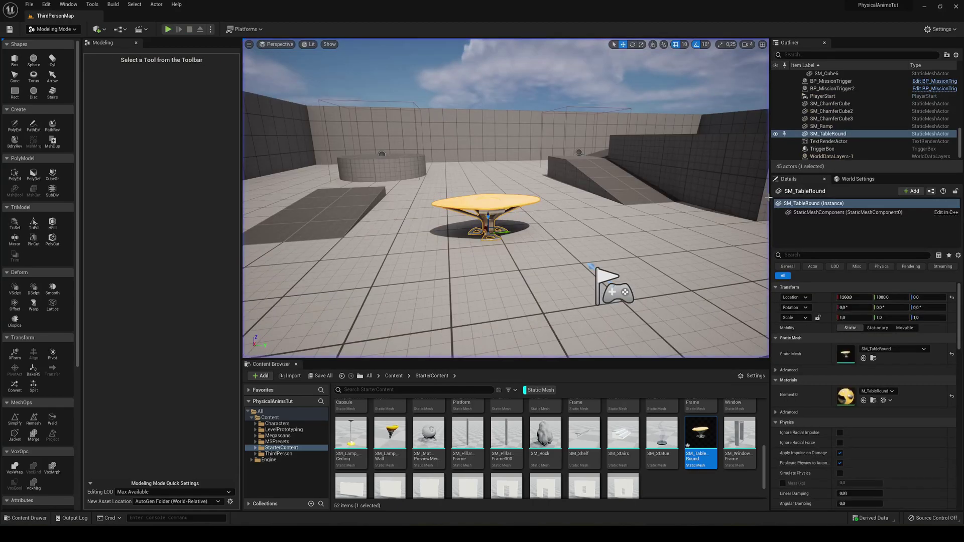
key("f")
key("ctrl+z")
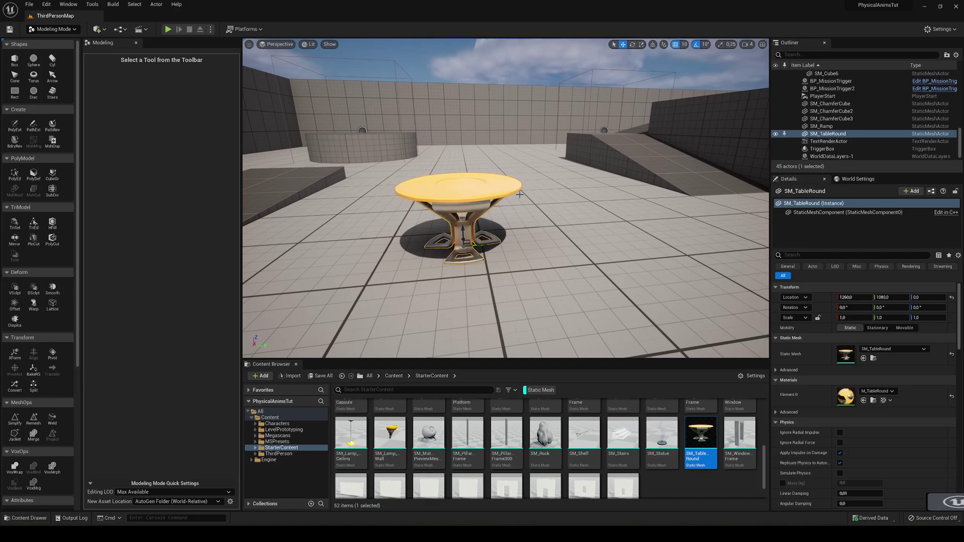
- Start the Edit Materials tool on the round table
right_click_drag(481, 174, 469, 176)
key("w")
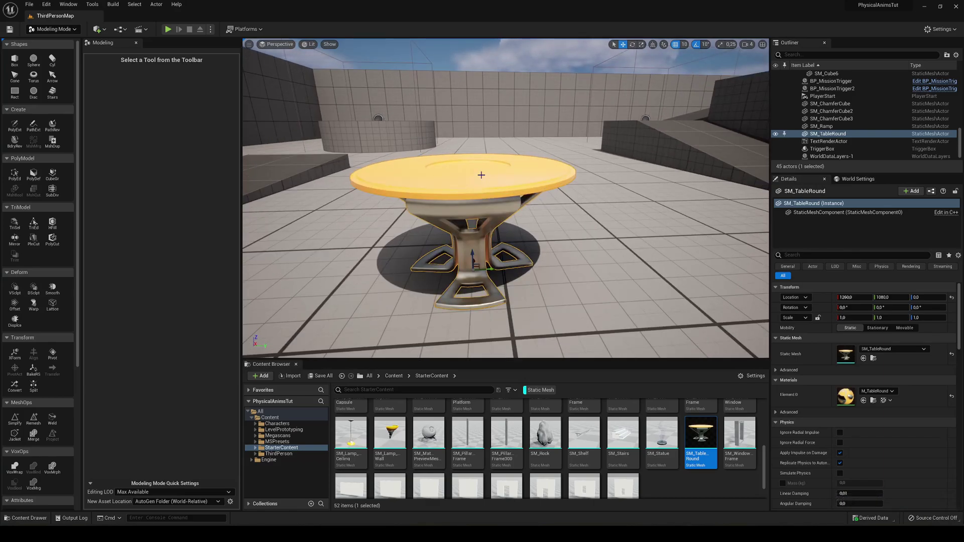
scroll(44, 327, "down", 5)
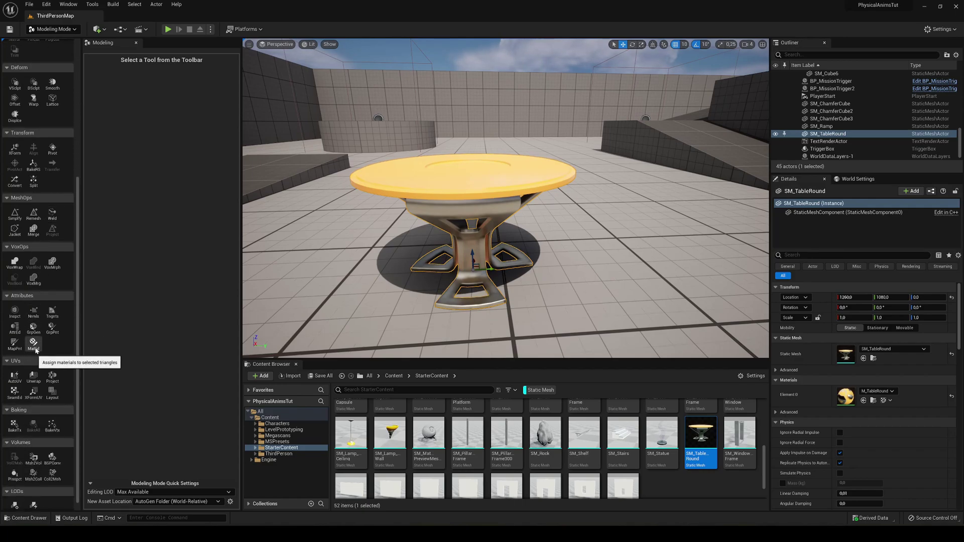
left_click(33, 346)
mouse_move(495, 268)
right_mouse_down()
mouse_move(497, 322)
mouse_move(522, 267)
right_mouse_up()
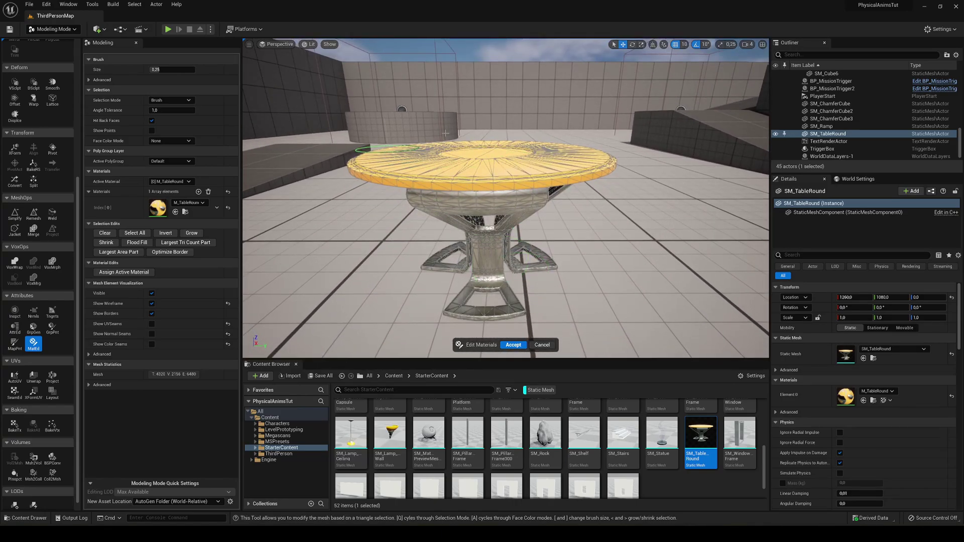
right_click_drag(400, 154, 400, 207)
right_click_drag(550, 184, 552, 184)
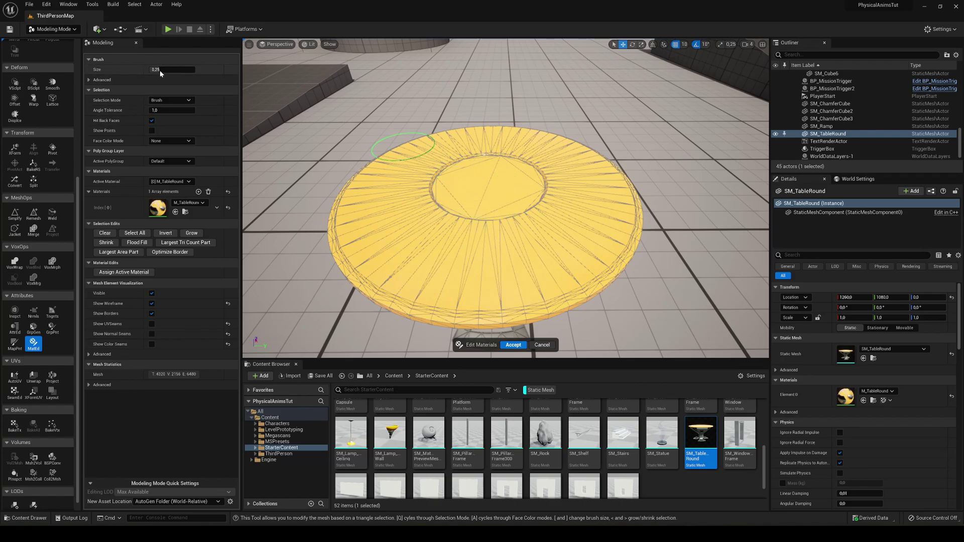
- Reduce the selection brush size to about 0.19 and select all triangles of the tabletop's central disc
left_click_drag(157, 69, 168, 71)
left_click(479, 184)
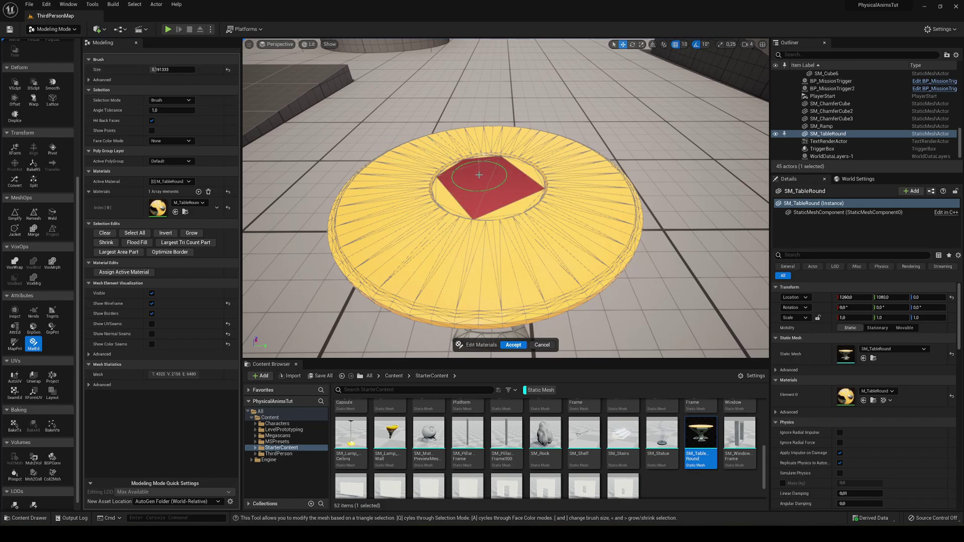
mouse_move(496, 173)
left_mouse_down()
mouse_move(524, 175)
mouse_move(520, 204)
mouse_move(477, 194)
left_mouse_up()
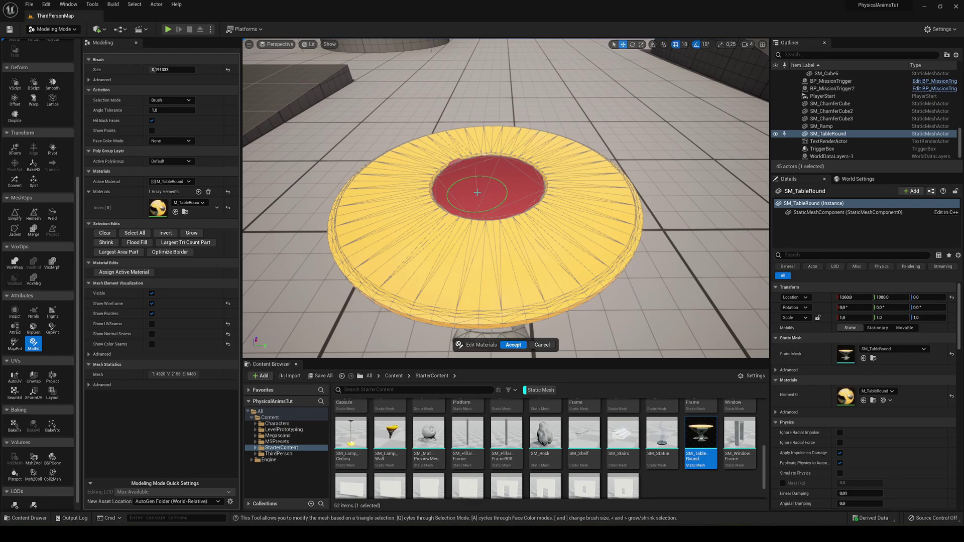
scroll(478, 199, "up", 5)
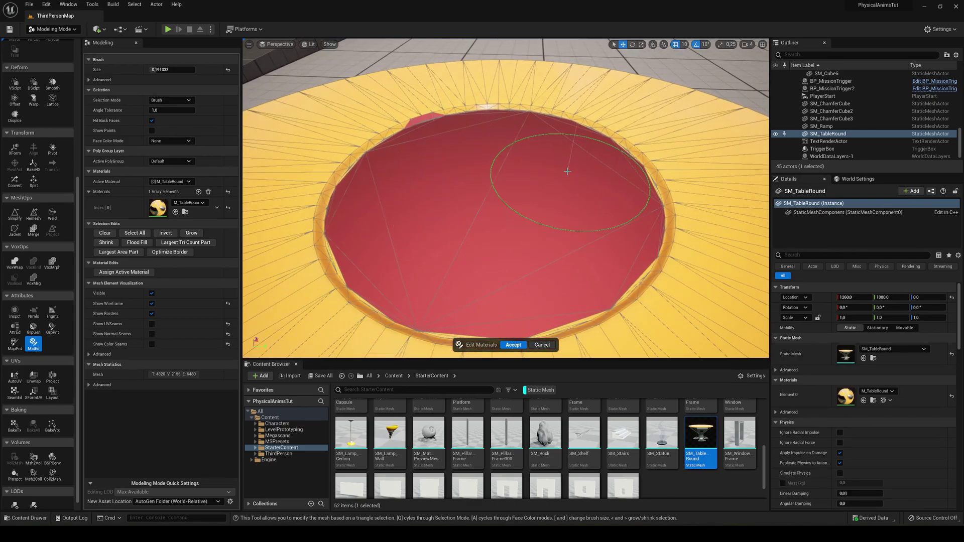
scroll(522, 176, "down", 5)
key("w")
right_click_drag(511, 215, 510, 142)
key("s")
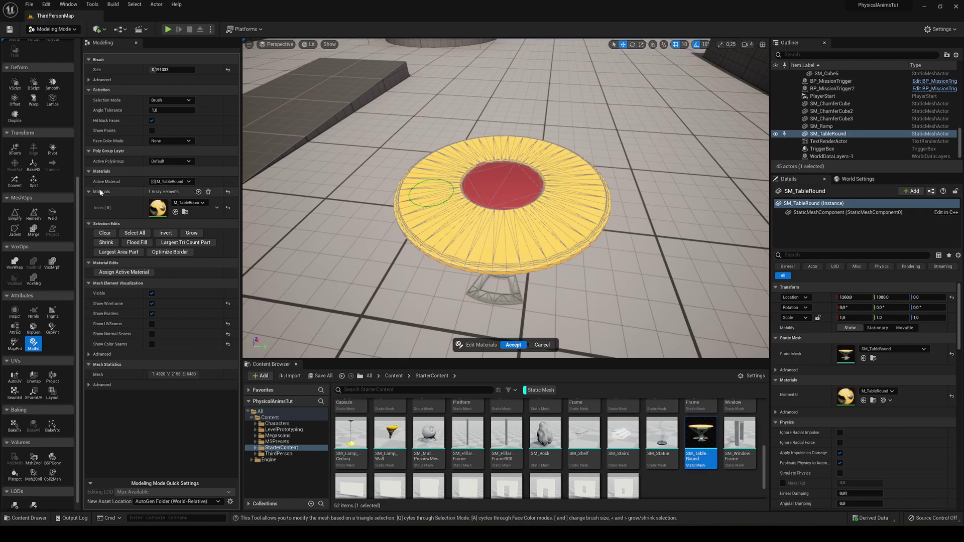
- Add a second material slot to the table and set it to M_Wood_Floor_Walnut_Polished
left_click(198, 192)
left_click(190, 225)
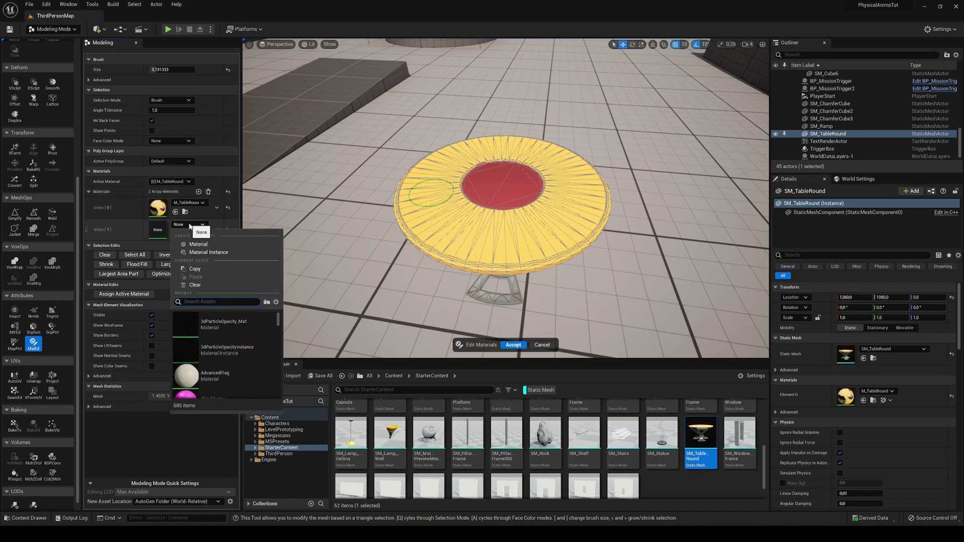
scroll(240, 359, "down", 3)
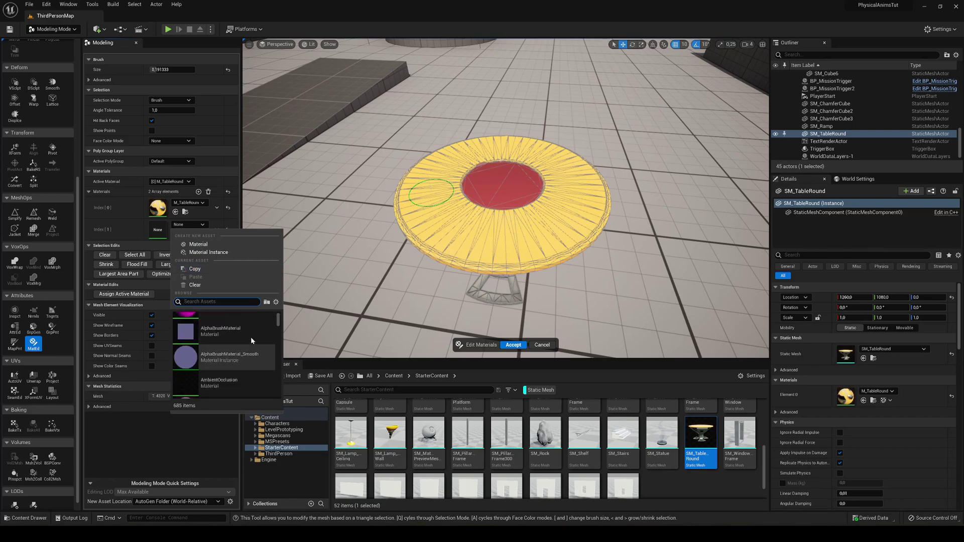
type("wood")
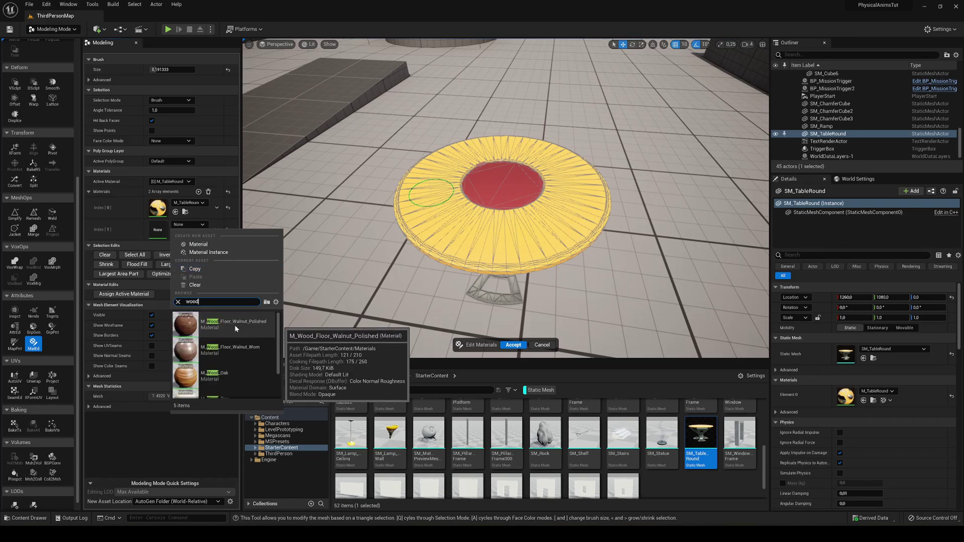
left_click(234, 325)
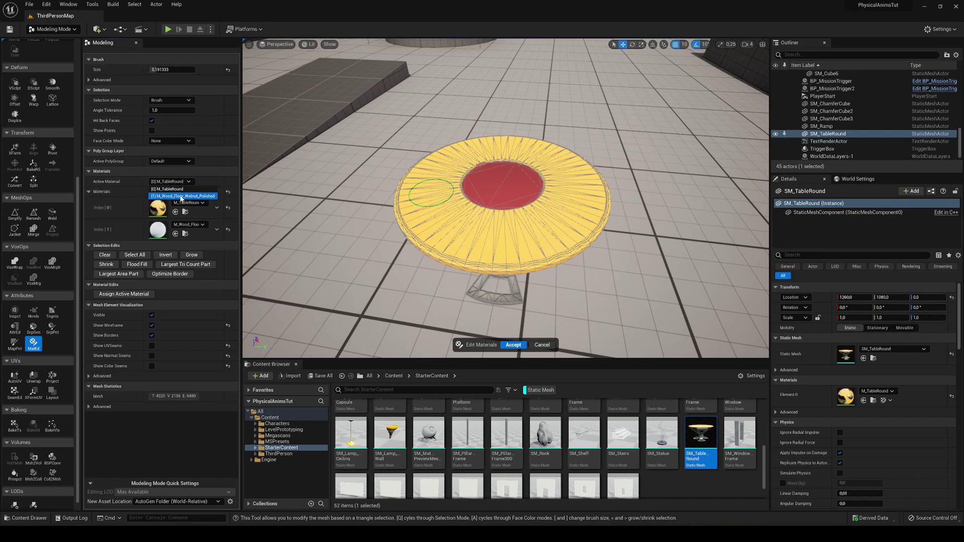
- Assign M_Wood_Floor_Walnut_Polished as the active material to the selected central triangles and accept the material edits
left_click(182, 196)
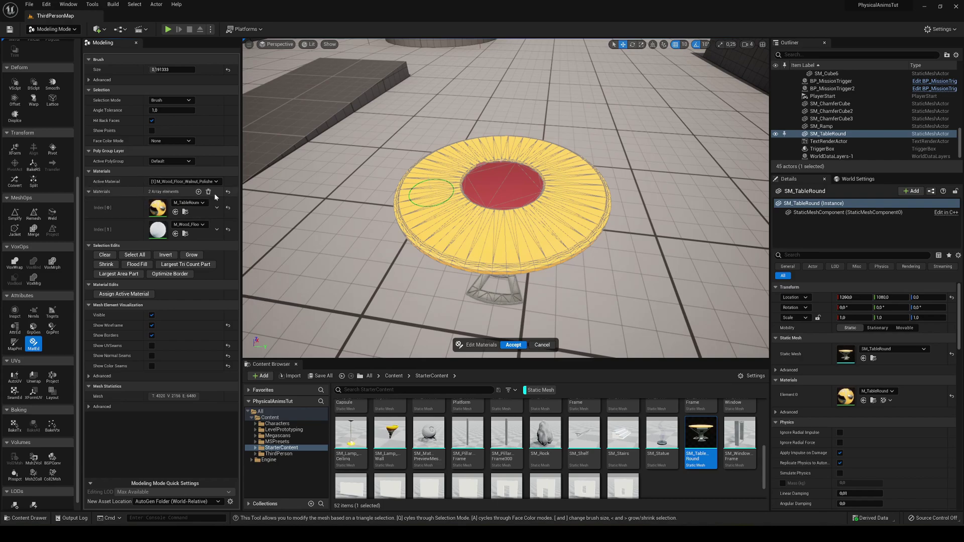
left_click(131, 295)
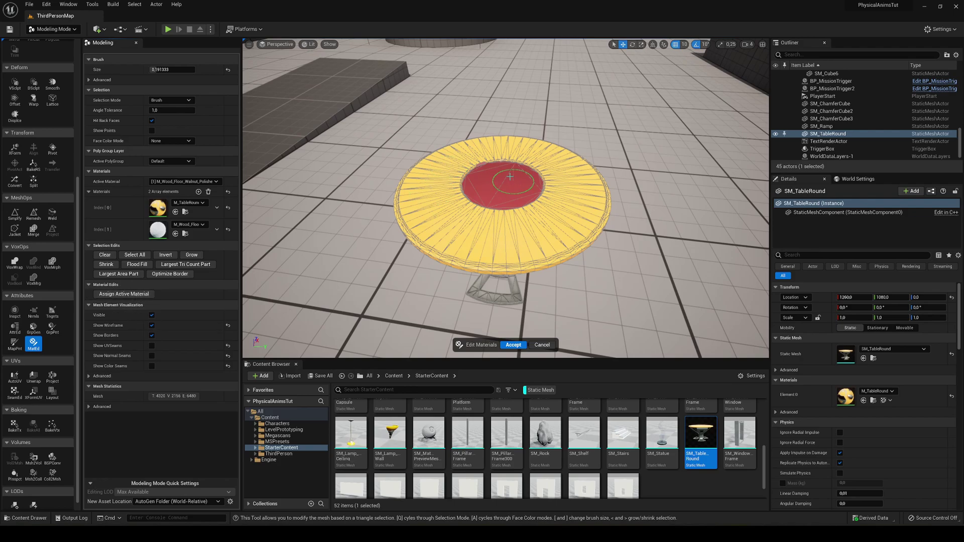
left_click(132, 294)
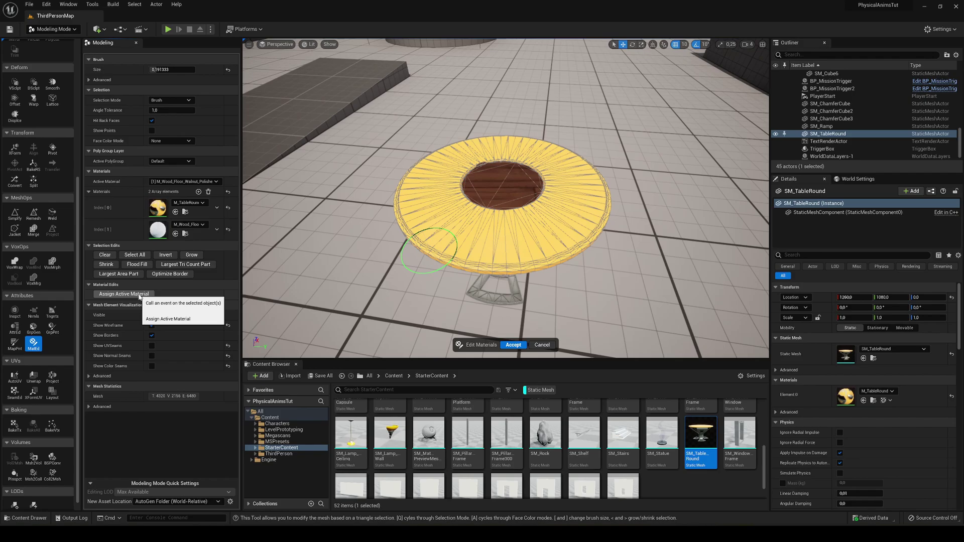
scroll(439, 228, "up", 3)
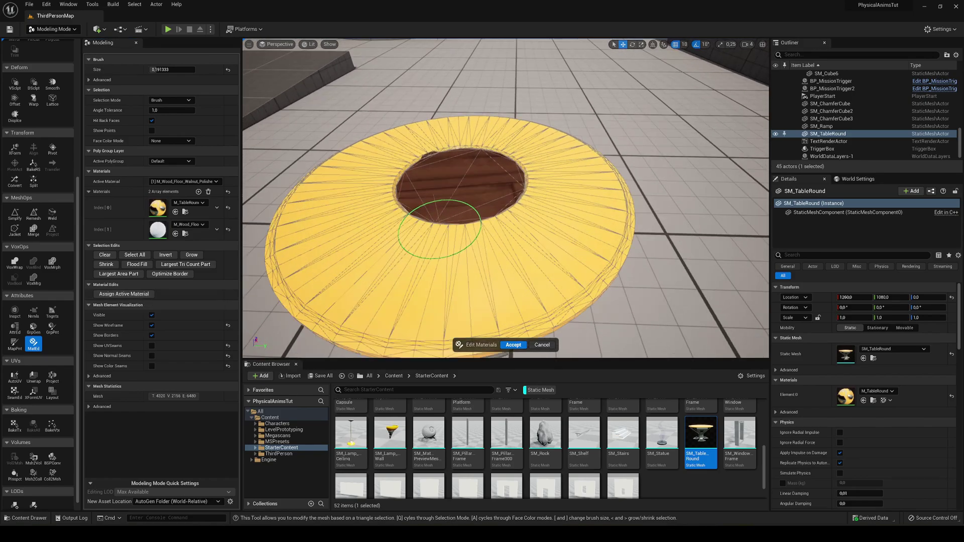
scroll(440, 228, "down", 5)
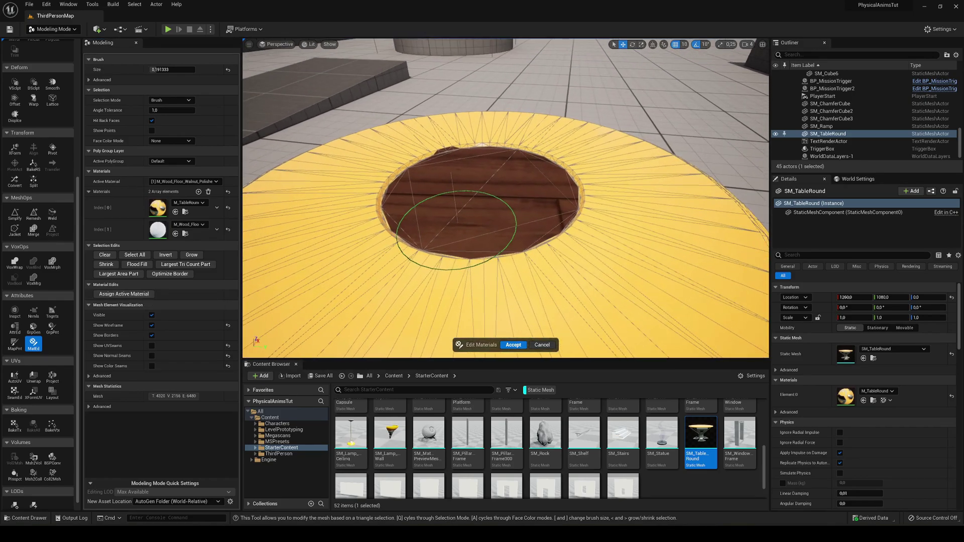
left_click(513, 345)
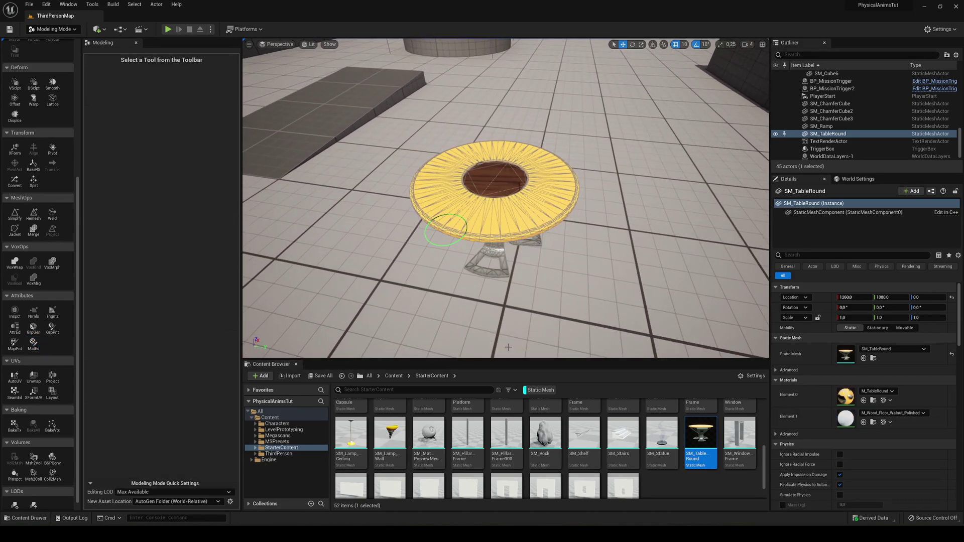
- Play the level, walk the character to the table to view its wooden center, and end the session
left_click(170, 30)
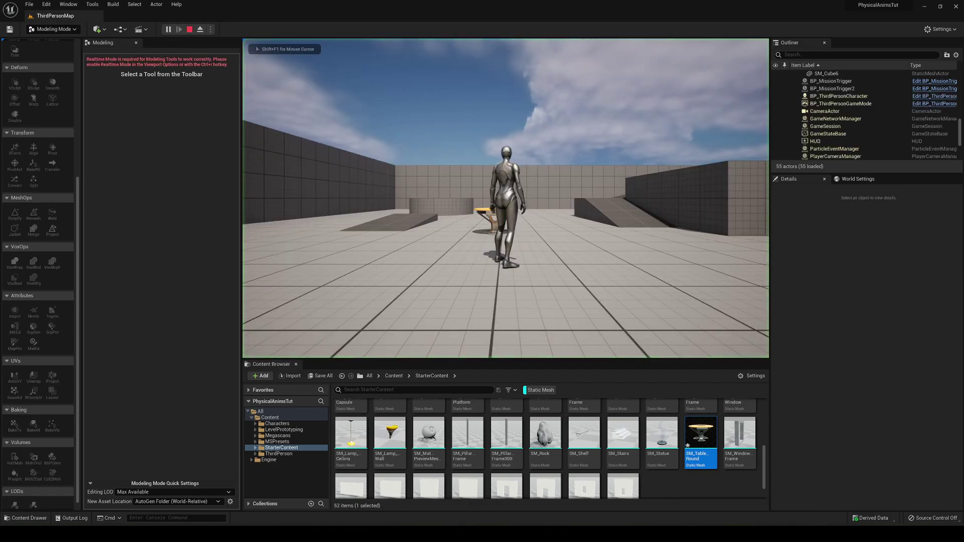
key("w")
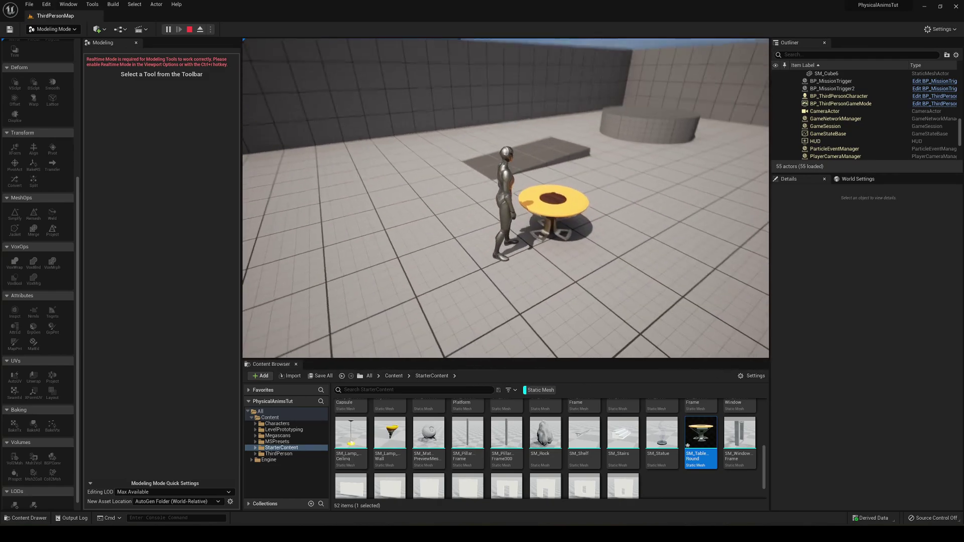
key("Escape")
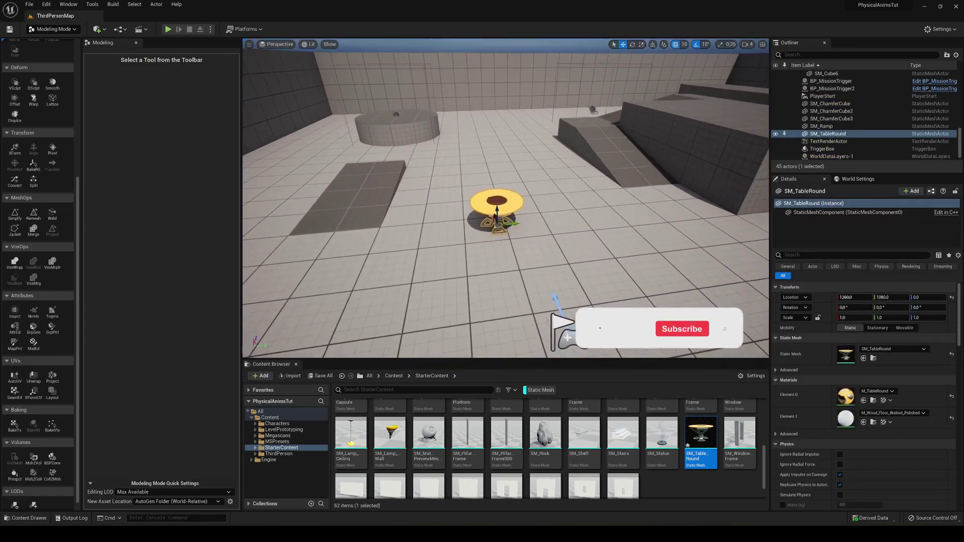